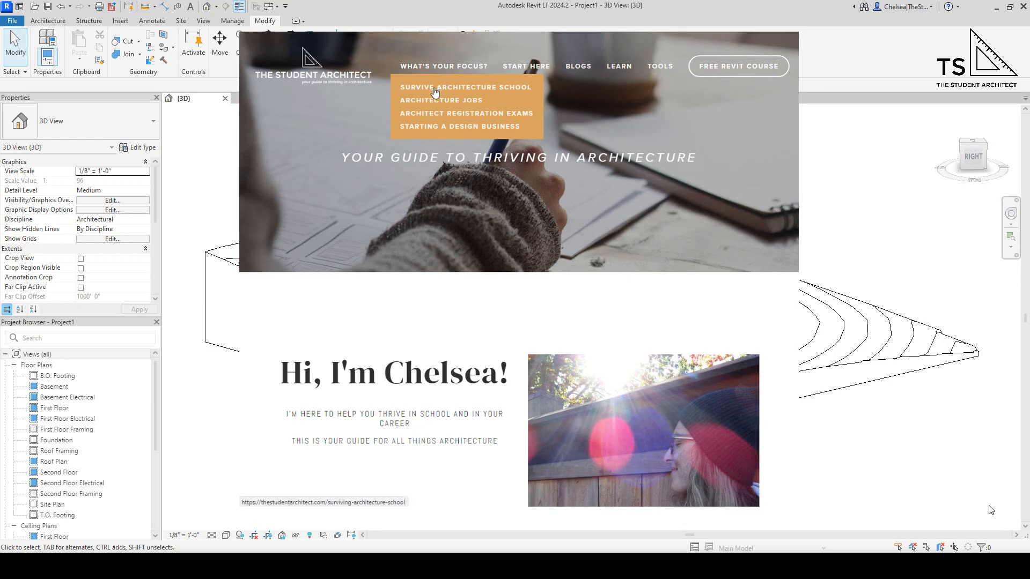
Select the toposolid and review its available types in the Type Selector without changing type
left_click(433, 88)
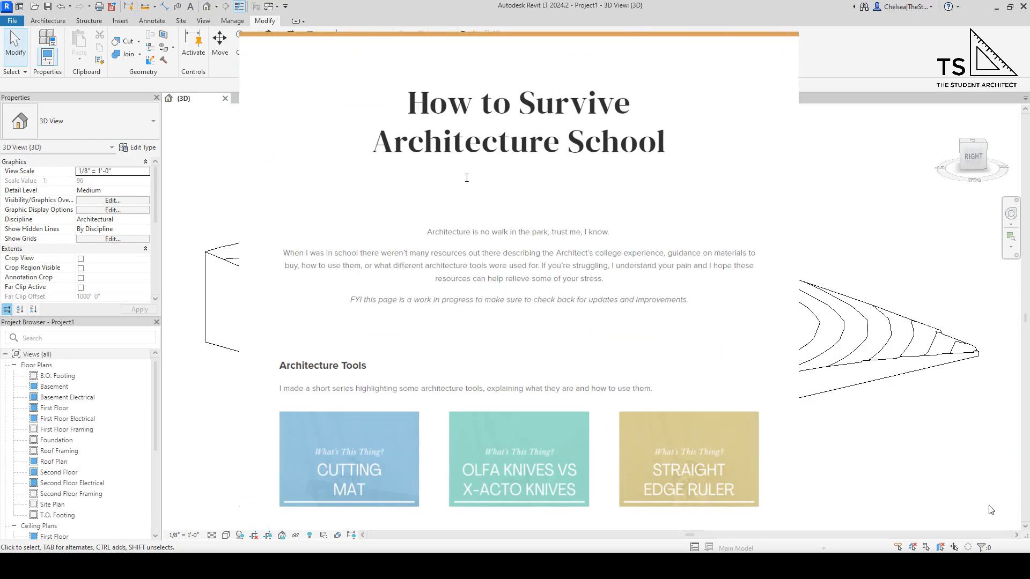
scroll(451, 137, "down", 3)
scroll(466, 177, "down", 5)
scroll(465, 178, "down", 5)
scroll(466, 178, "down", 3)
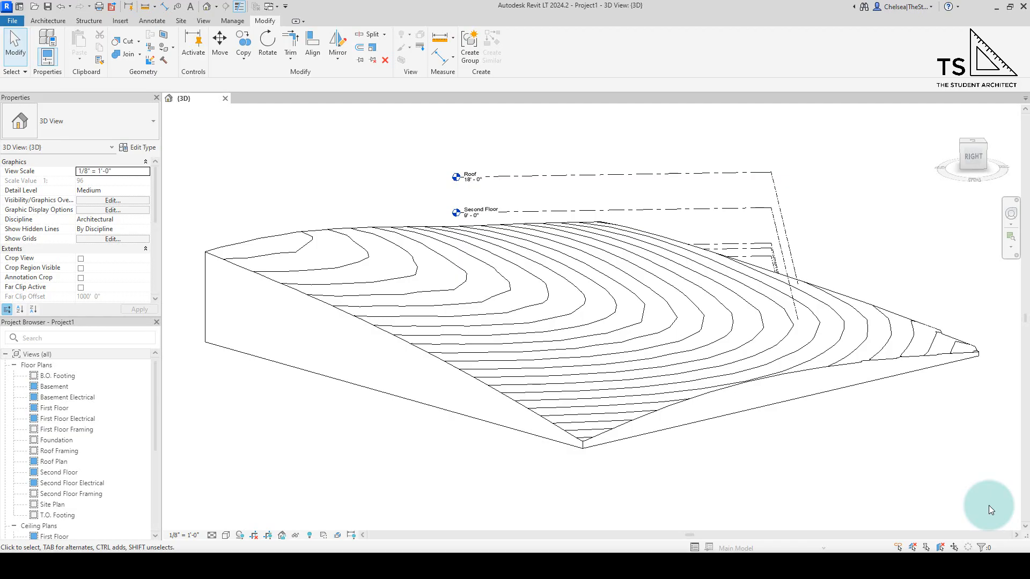
left_click(625, 424)
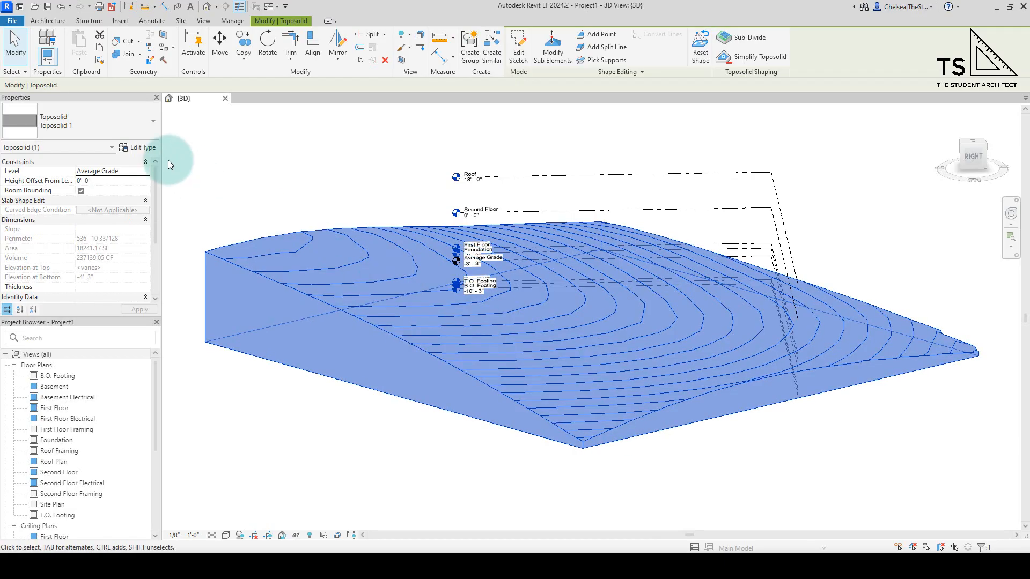
left_click(110, 124)
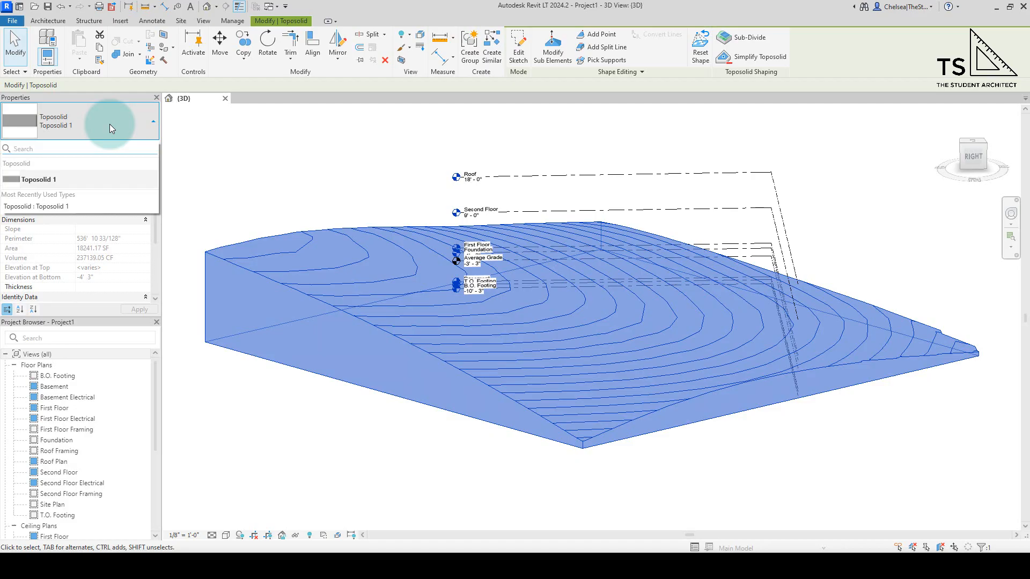
left_click(110, 124)
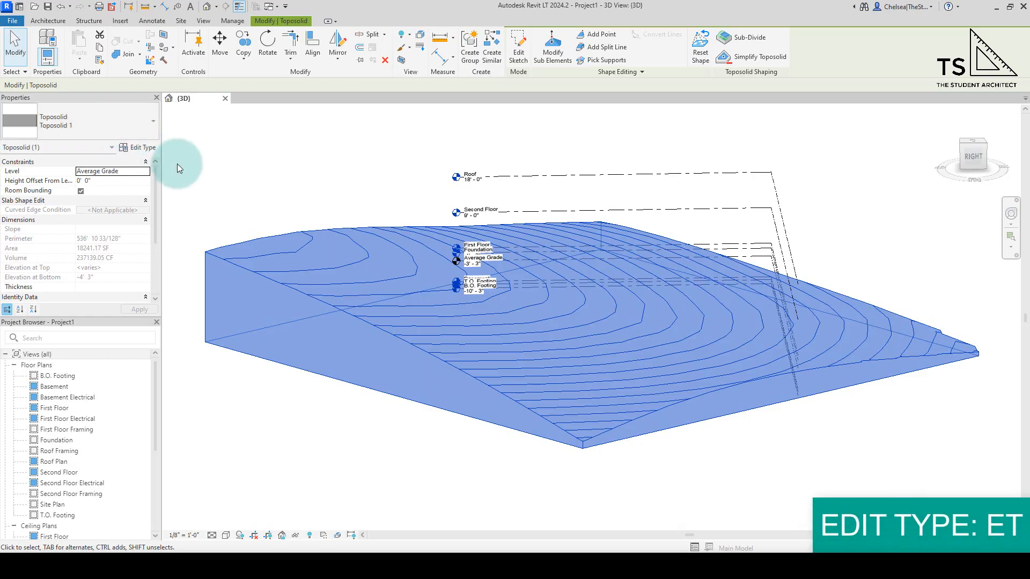
left_click(142, 147)
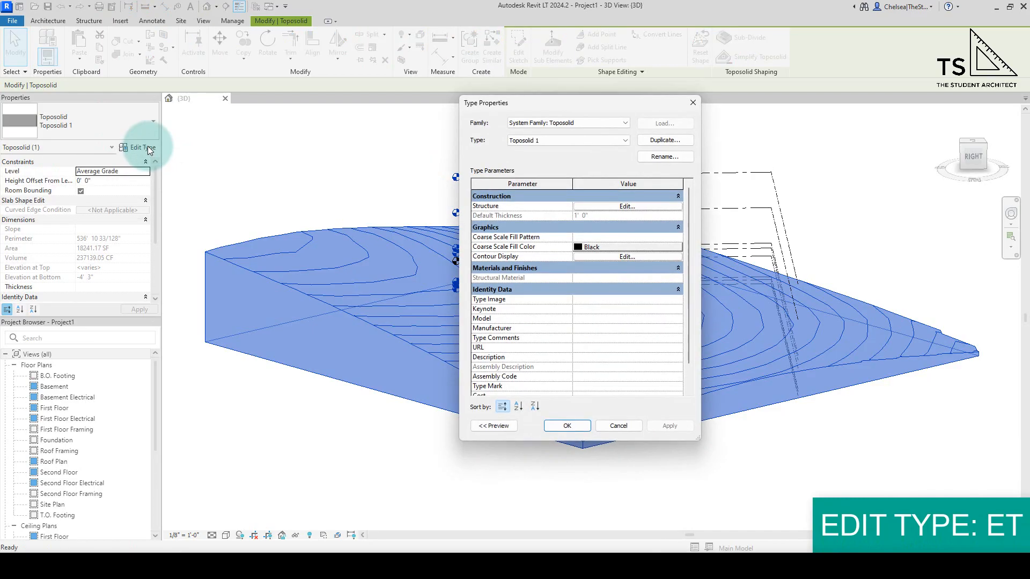
mouse_move(529, 207)
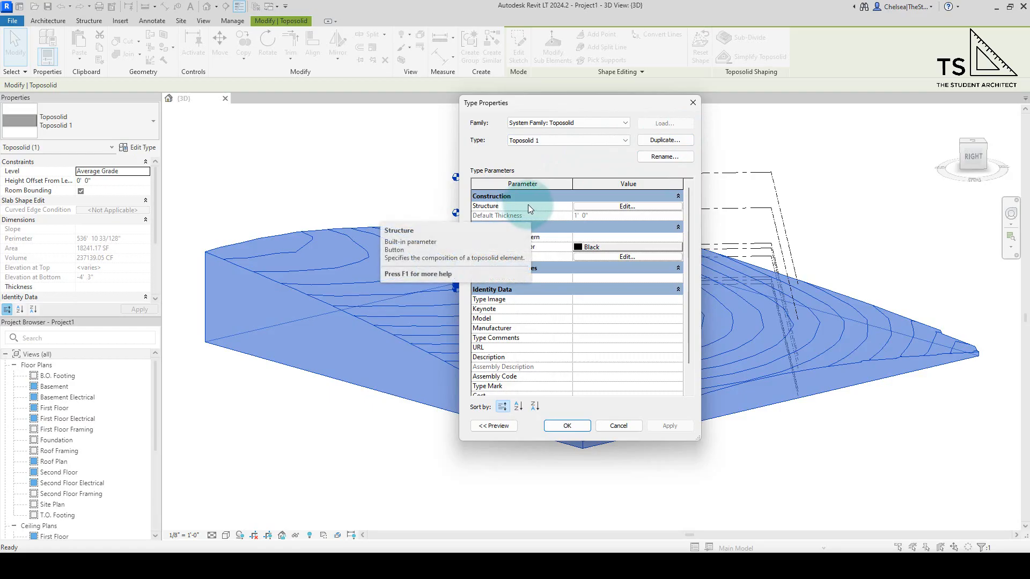
Set the Structure layer thickness to 5' 0" in Edit Assembly and apply it to Toposolid 1
left_click(600, 208)
type("5")
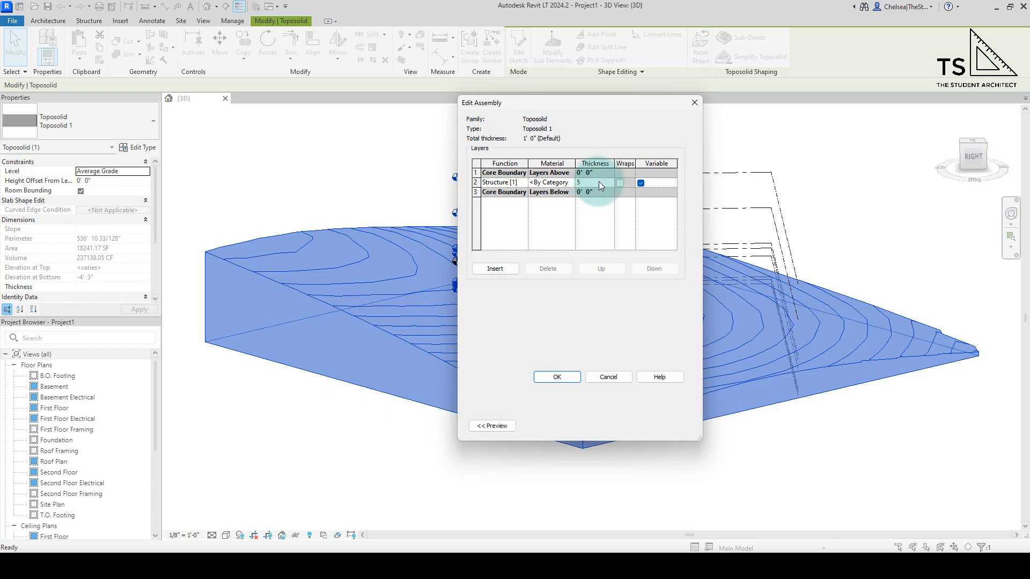
key("Tab")
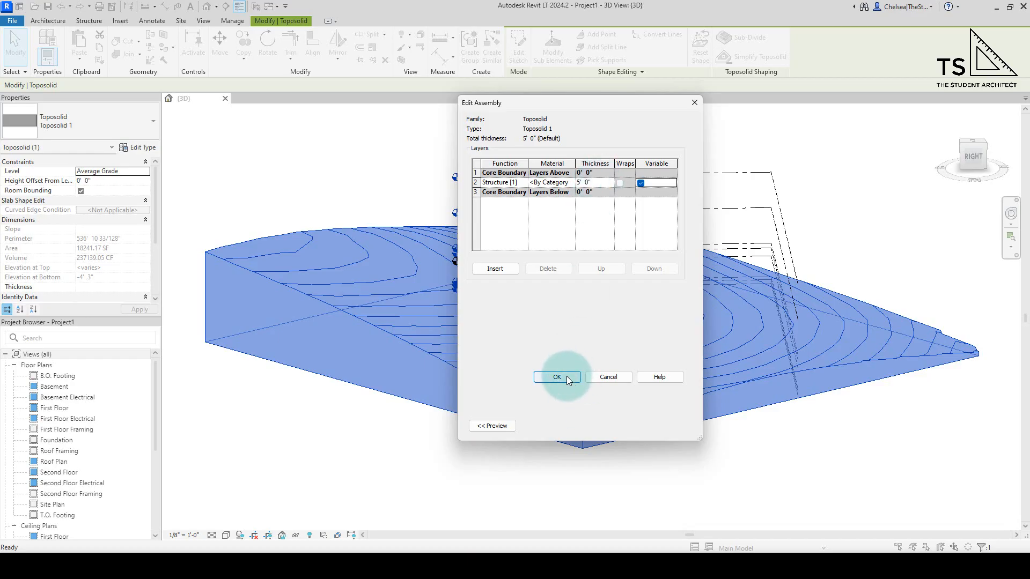
left_click(566, 378)
left_click(579, 427)
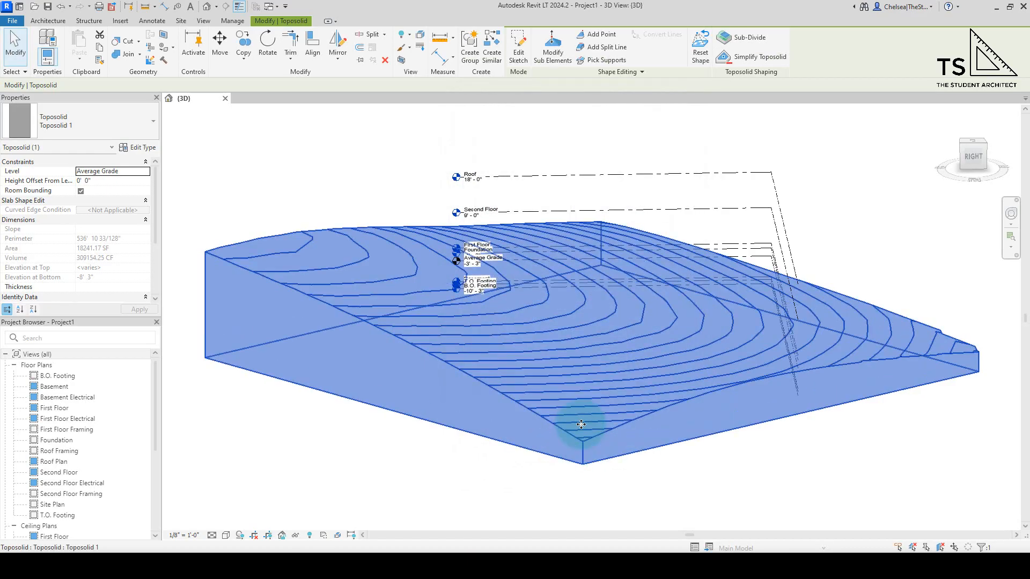